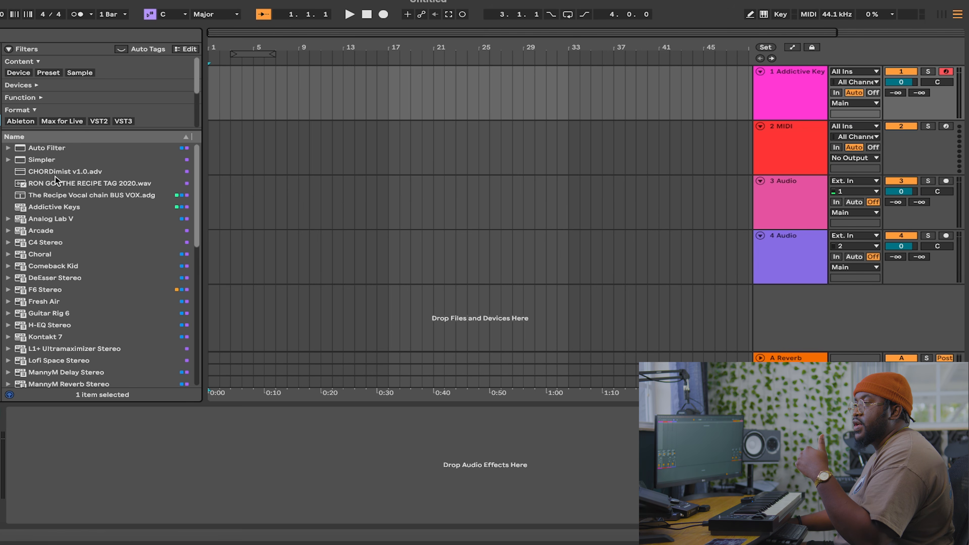
- Load the CHORDimist v1.0 device onto the Addictive Keys track, then enlarge its interface and reposition it so all controls fit
{"action": "left_click_drag", "start_coordinate": [56, 174], "coordinate": [76, 457]}
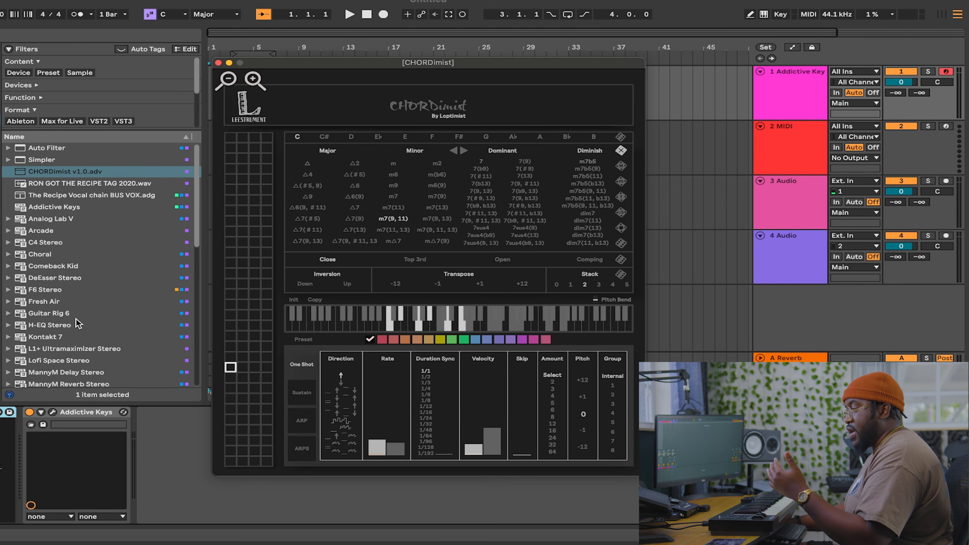
{"action": "left_click", "coordinate": [253, 79]}
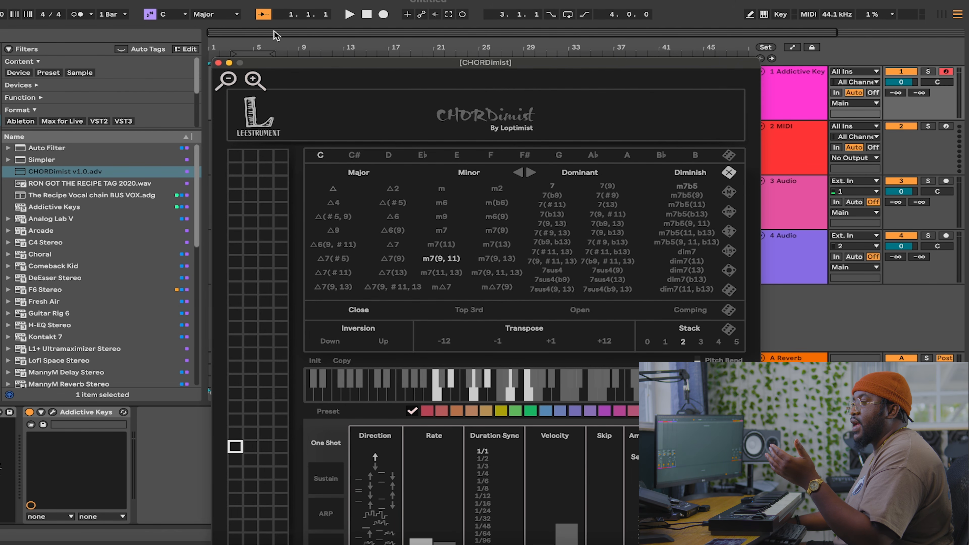
{"action": "left_click_drag", "start_coordinate": [304, 61], "coordinate": [271, 8]}
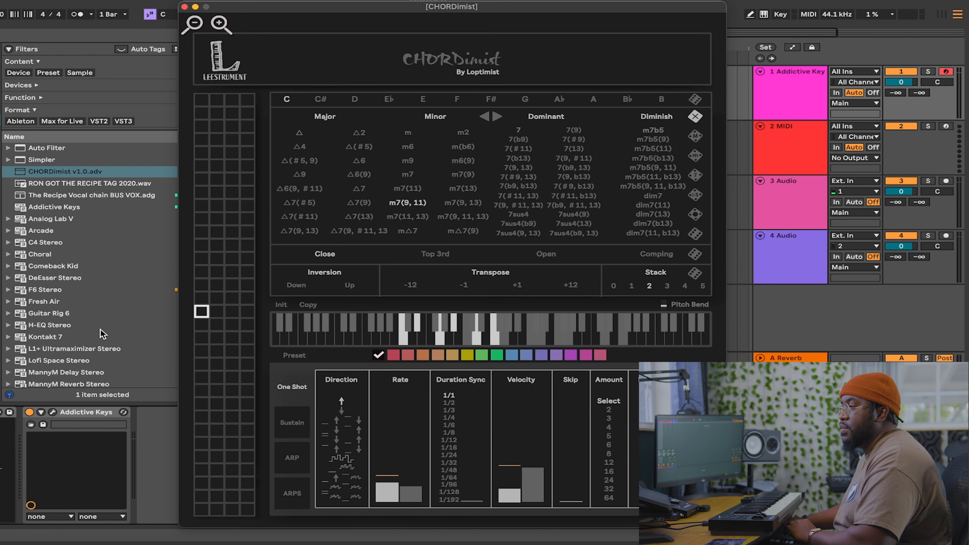
- Try several colour presets on the C note's first cell and settle on the first red preset
{"action": "left_click", "coordinate": [392, 357]}
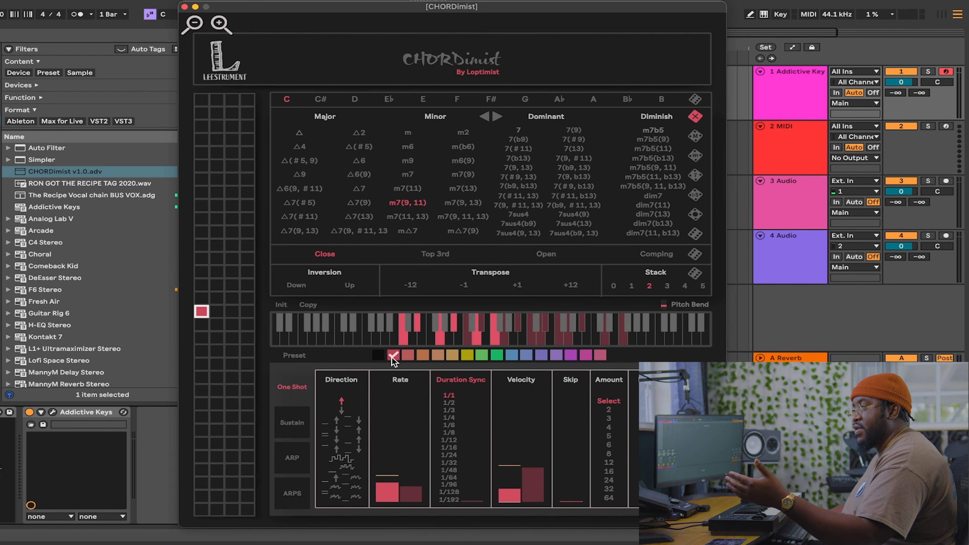
{"action": "left_click", "coordinate": [494, 356]}
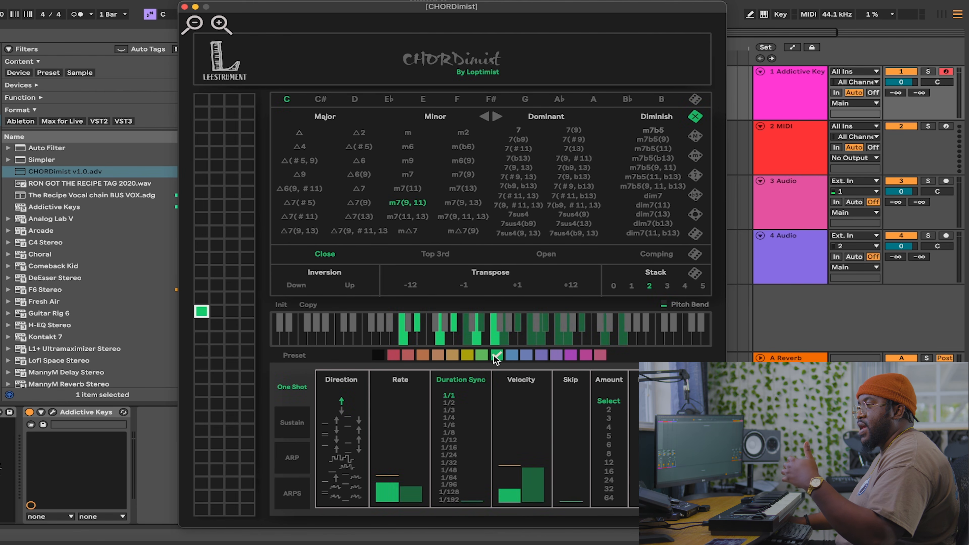
{"action": "left_click", "coordinate": [526, 355]}
{"action": "left_click", "coordinate": [452, 352]}
{"action": "left_click", "coordinate": [419, 355]}
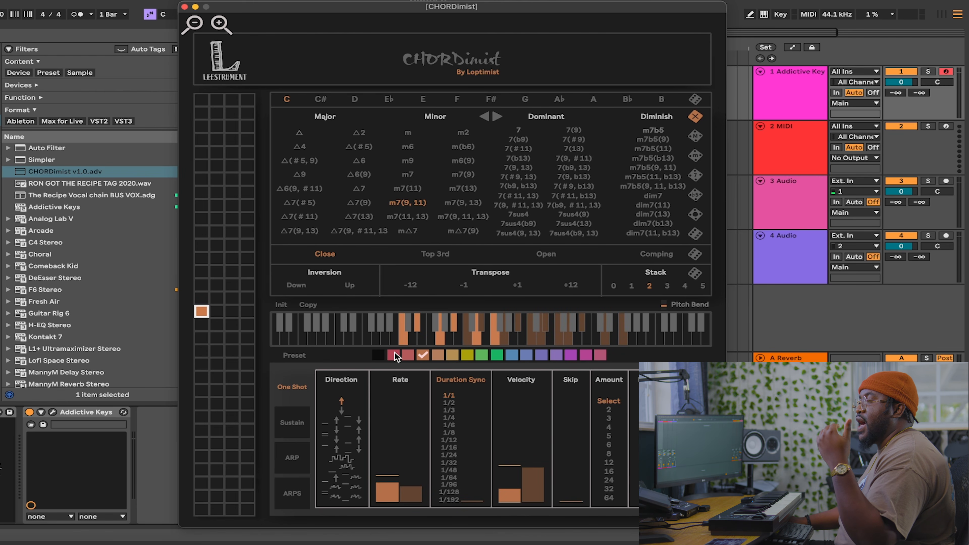
{"action": "left_click", "coordinate": [393, 354]}
- Fix the first cell's chord as a major △6(9) on root C, with root randomization off and stack 0
{"action": "left_click", "coordinate": [698, 137]}
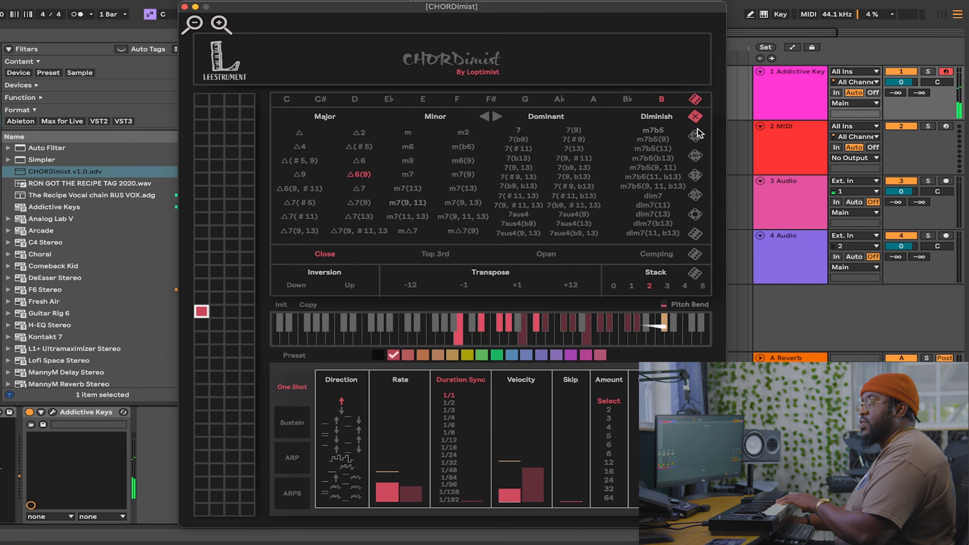
{"action": "left_click", "coordinate": [696, 115]}
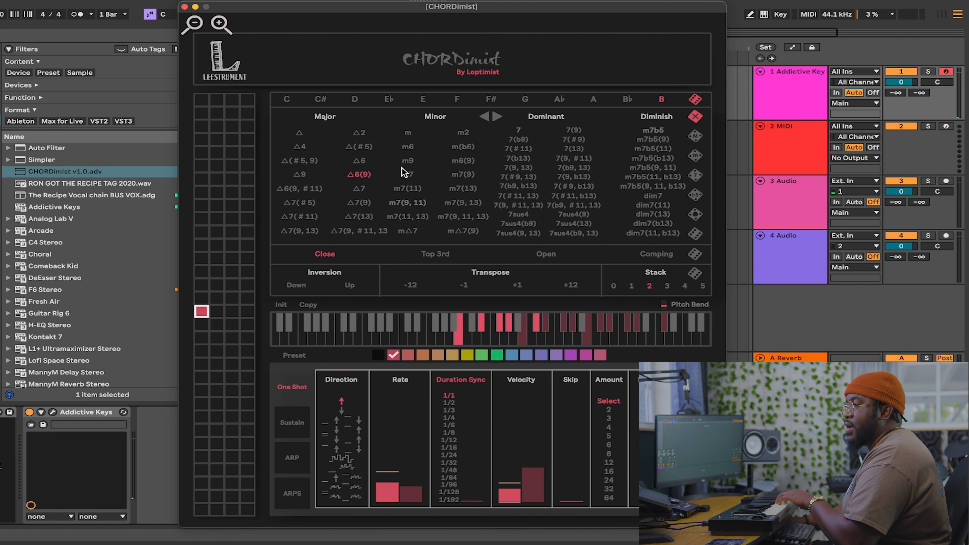
{"action": "left_click", "coordinate": [612, 287]}
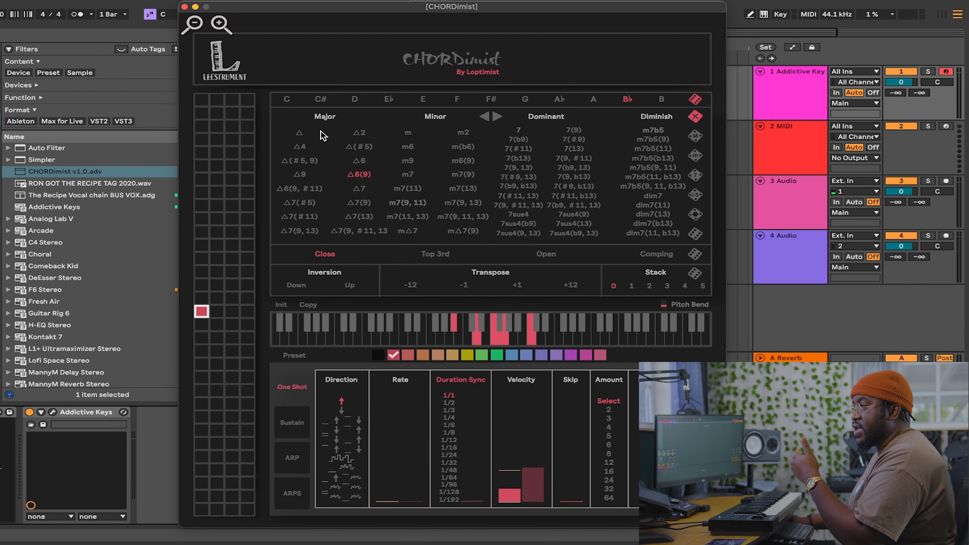
{"action": "left_click", "coordinate": [289, 101]}
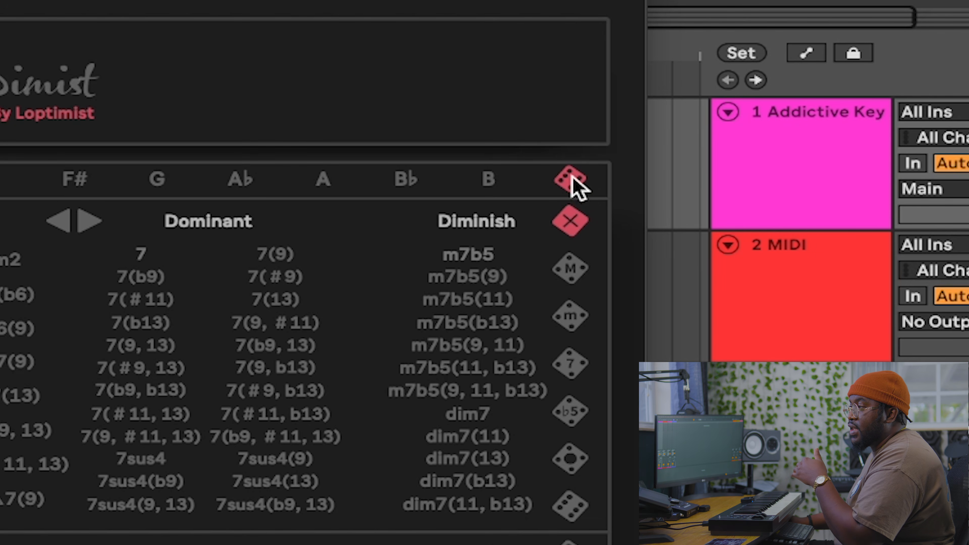
{"action": "left_click", "coordinate": [695, 99]}
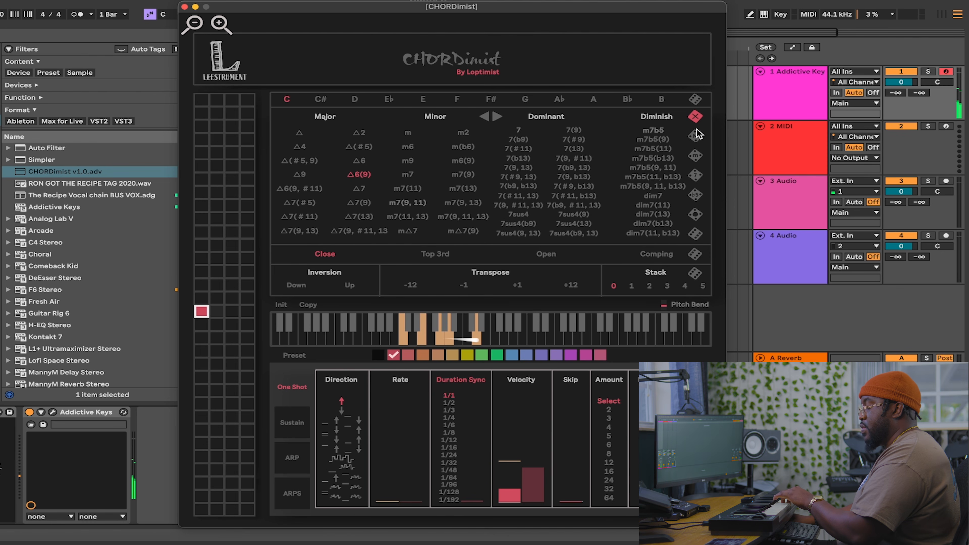
- Set up the second and third cells in the same row with the first red preset and stack 0
{"action": "left_click", "coordinate": [216, 311]}
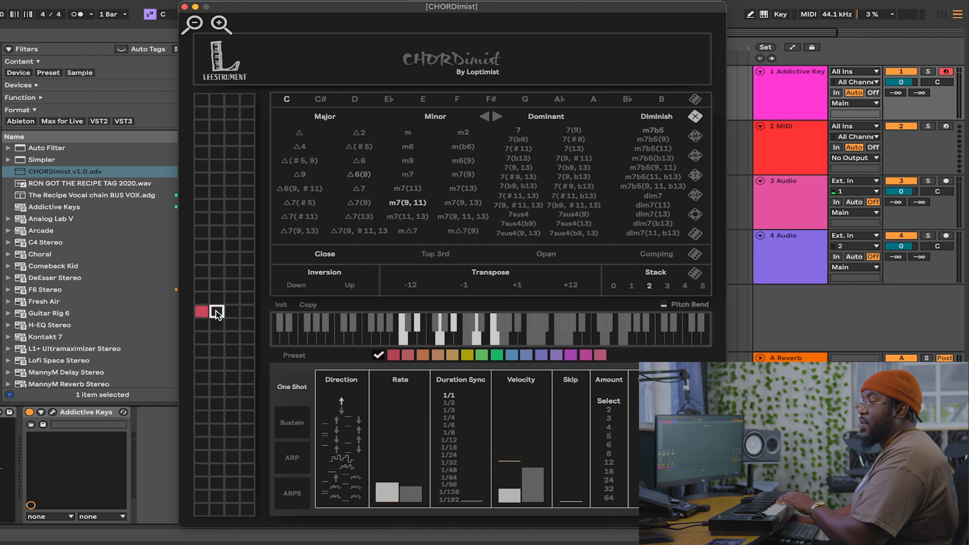
{"action": "left_click", "coordinate": [393, 354]}
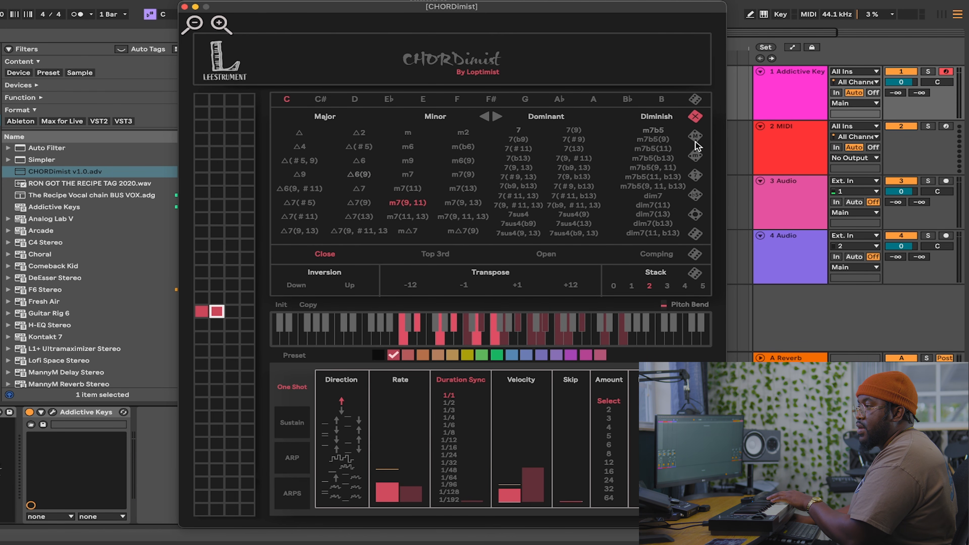
{"action": "left_click", "coordinate": [614, 286]}
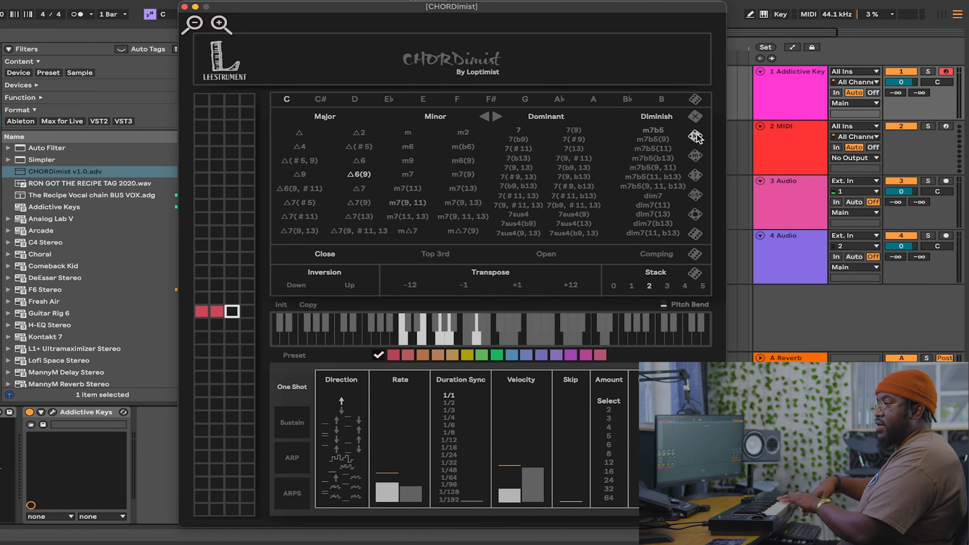
{"action": "left_click", "coordinate": [389, 355]}
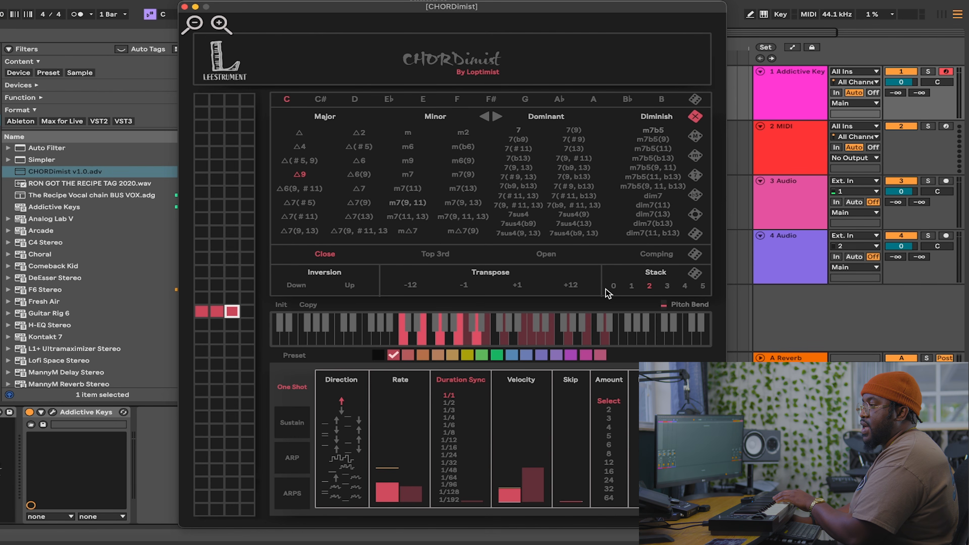
{"action": "left_click", "coordinate": [611, 288]}
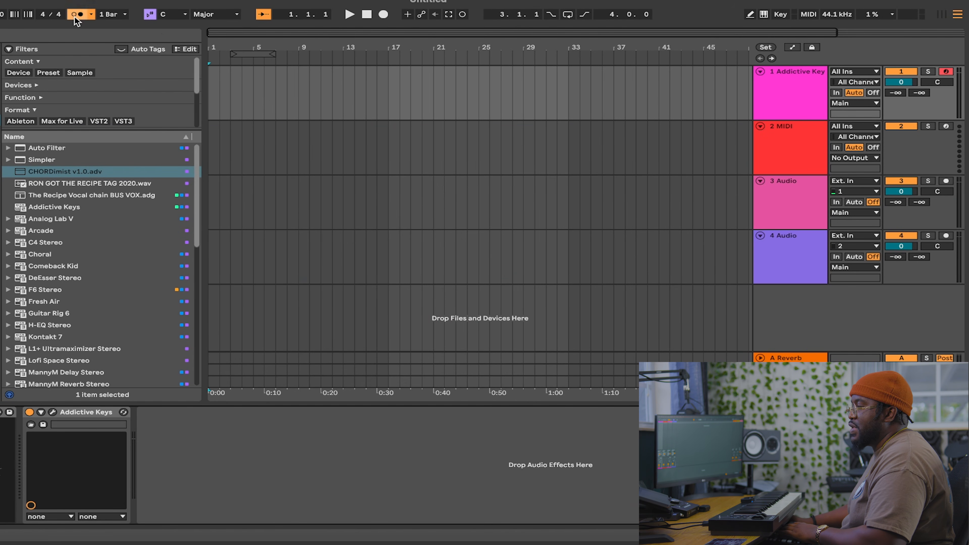
- Set the tempo to 140 BPM and record a chord pattern of about eight bars on the Addictive Keys track
{"action": "left_click_drag", "start_coordinate": [3, 14], "coordinate": [3, 20]}
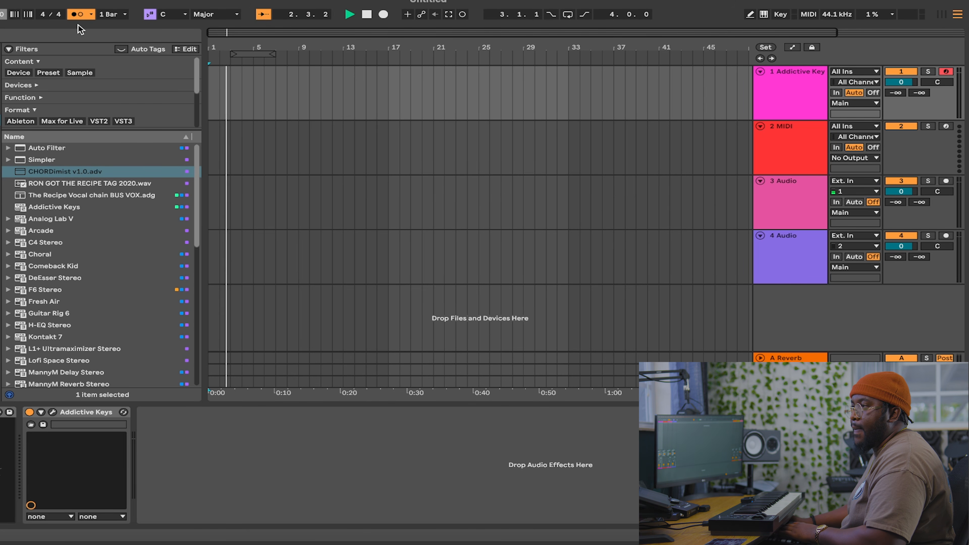
{"action": "key", "text": "Down"}
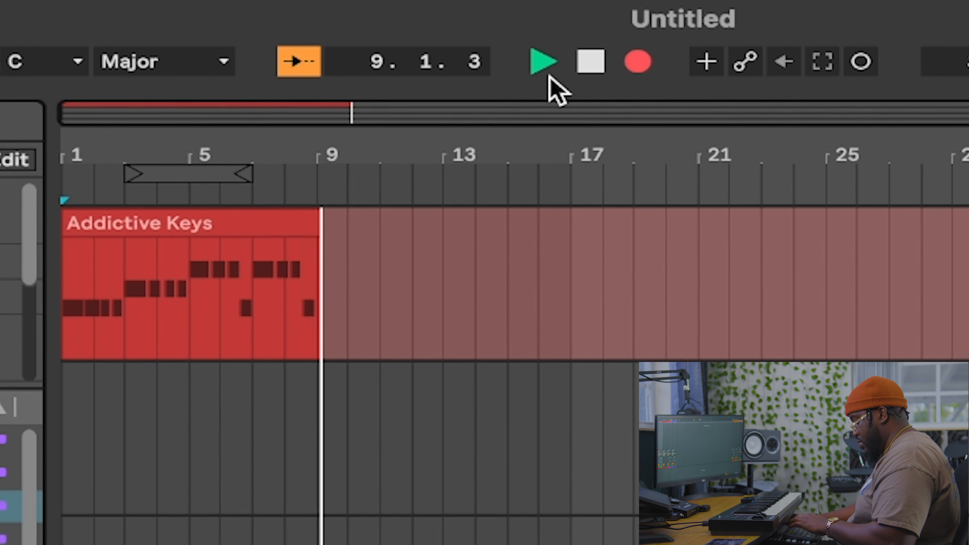
{"action": "key", "text": "space"}
- Set the loop to start at 1.1.1 with a length of eight bars and play the recorded Addictive Keys clip in a loop
{"action": "left_click", "coordinate": [245, 58]}
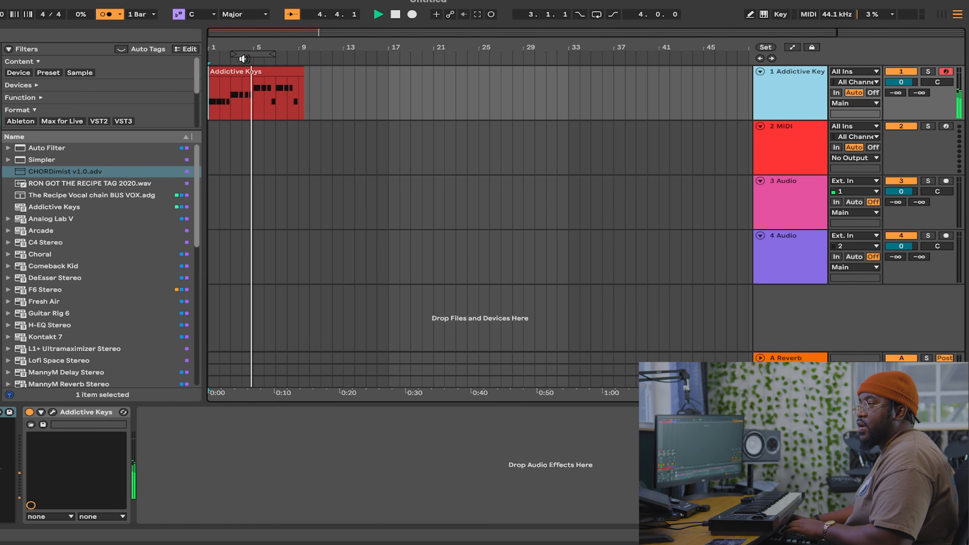
{"action": "left_click_drag", "start_coordinate": [251, 56], "coordinate": [208, 55]}
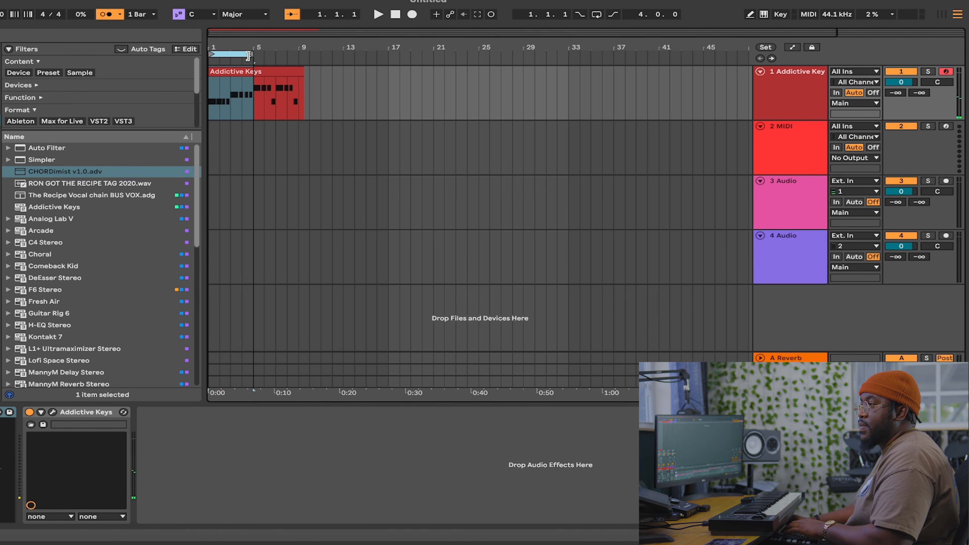
{"action": "key", "text": "space"}
{"action": "right_click", "coordinate": [272, 53]}
{"action": "left_click", "coordinate": [278, 58]}
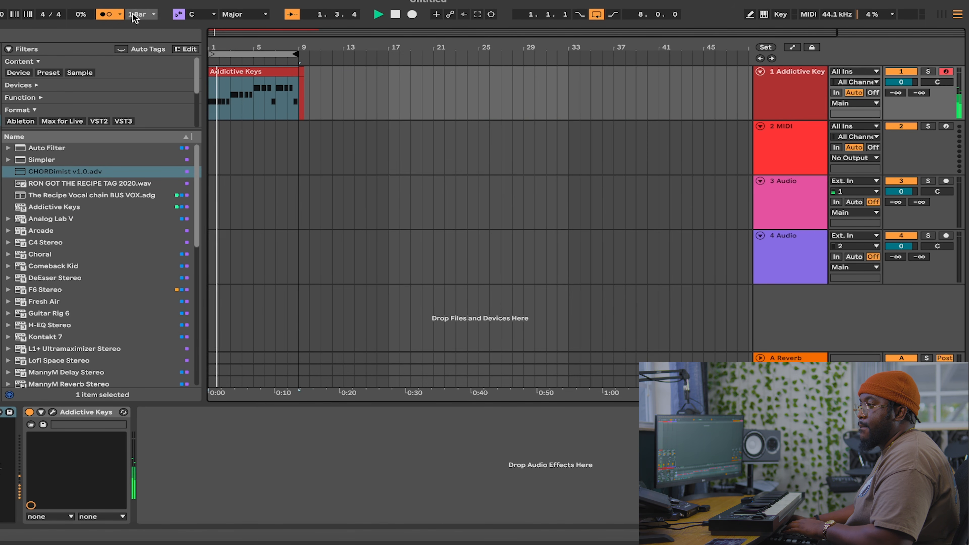
{"action": "left_click", "coordinate": [108, 14]}
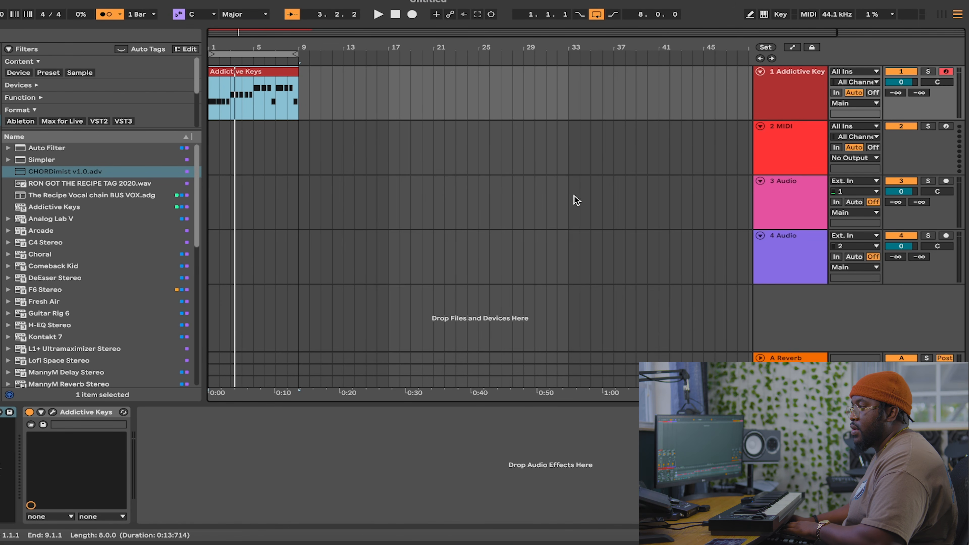
- Load Kontakt 7 on the second MIDI track and record an eight-bar part over the looped chords
{"action": "left_click", "coordinate": [780, 259]}
{"action": "right_click", "coordinate": [780, 103]}
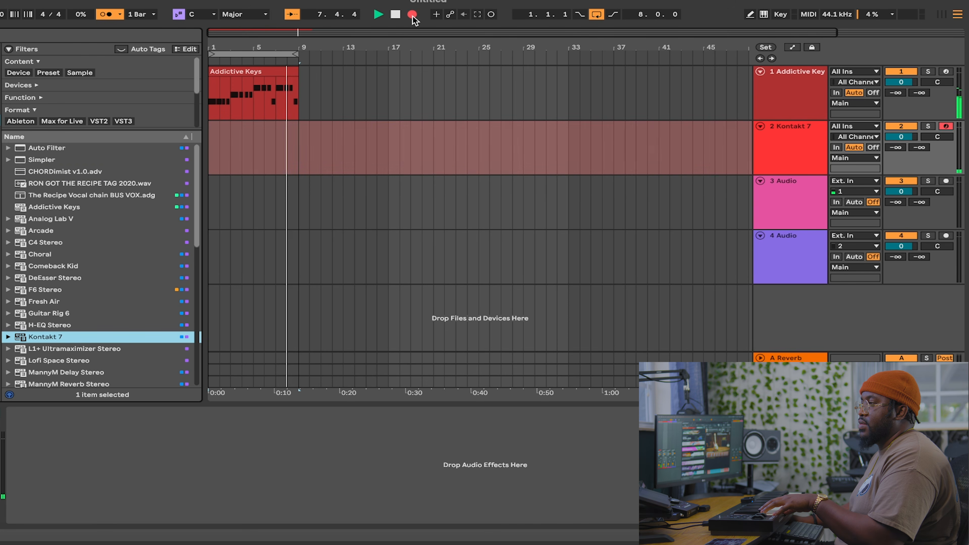
{"action": "left_click", "coordinate": [413, 16]}
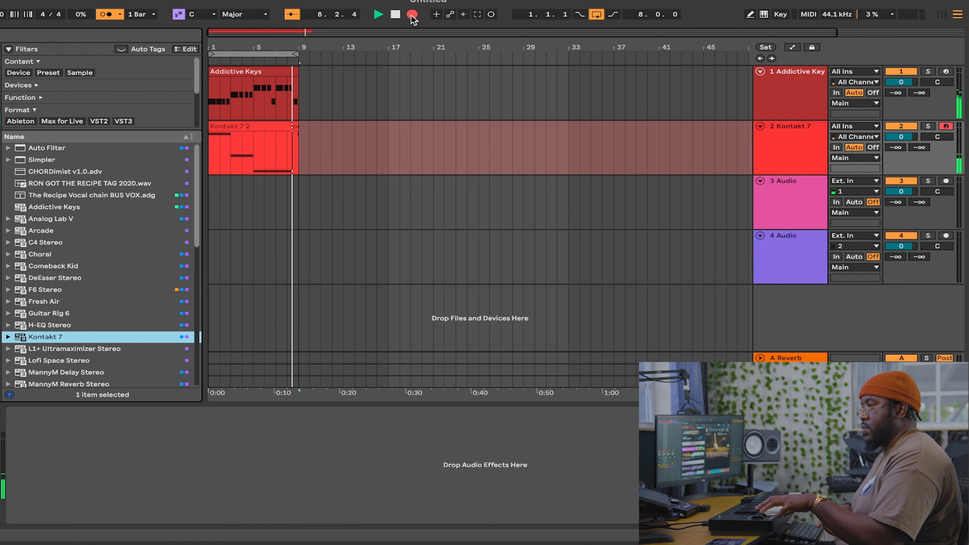
{"action": "key", "text": "space"}
- Select the Kontakt 7 track's content and switch the Karriem Riggins Drums instrument to the 4ONTHEFLO (117 bpm) snapshot
{"action": "right_click", "coordinate": [768, 145]}
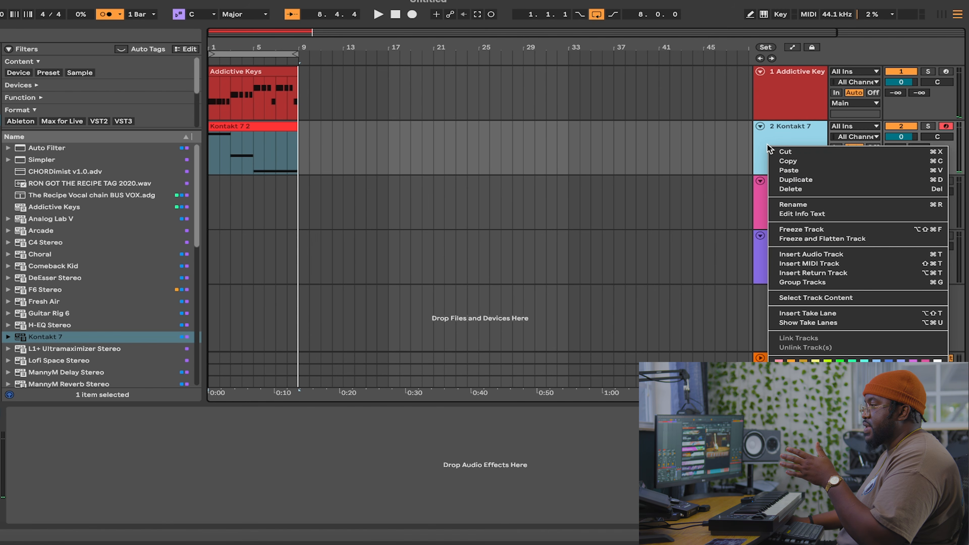
{"action": "left_click", "coordinate": [815, 297]}
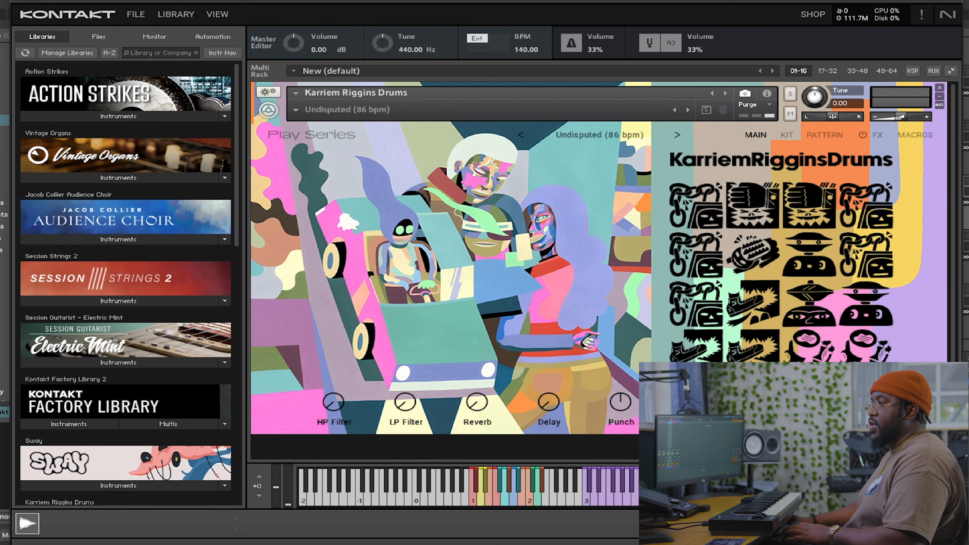
{"action": "left_click", "coordinate": [688, 109]}
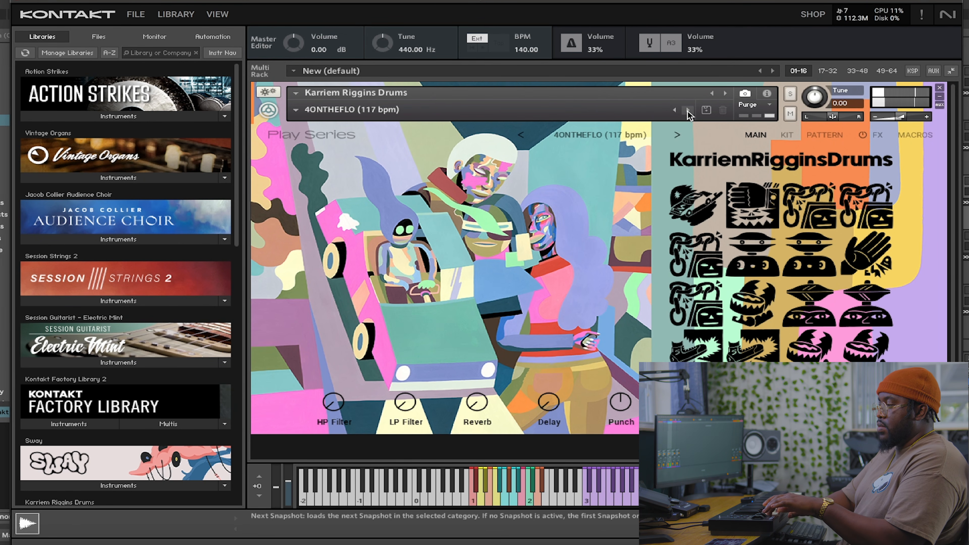